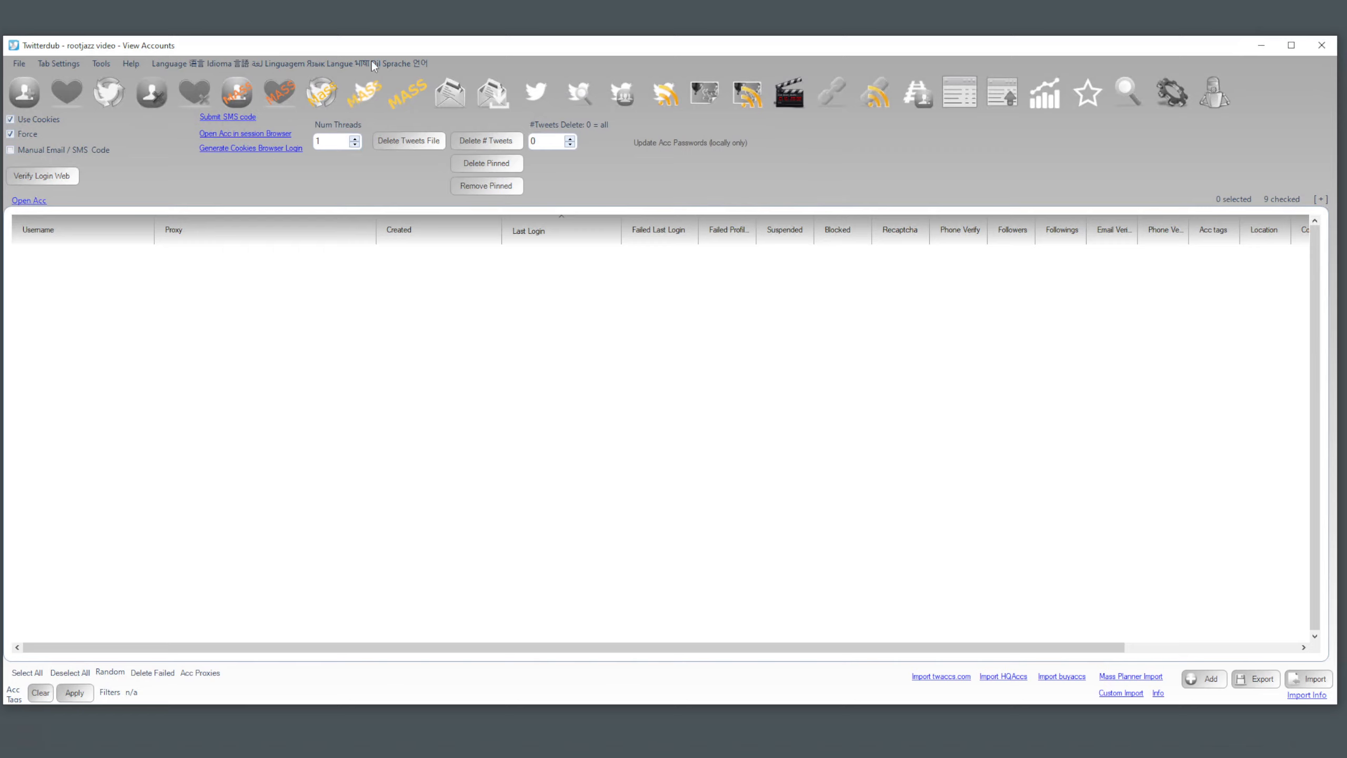
Look over the captcha and SMS settings, and import the accounts from 10TDaccounts.txt into the account list.
left_click(1178, 105)
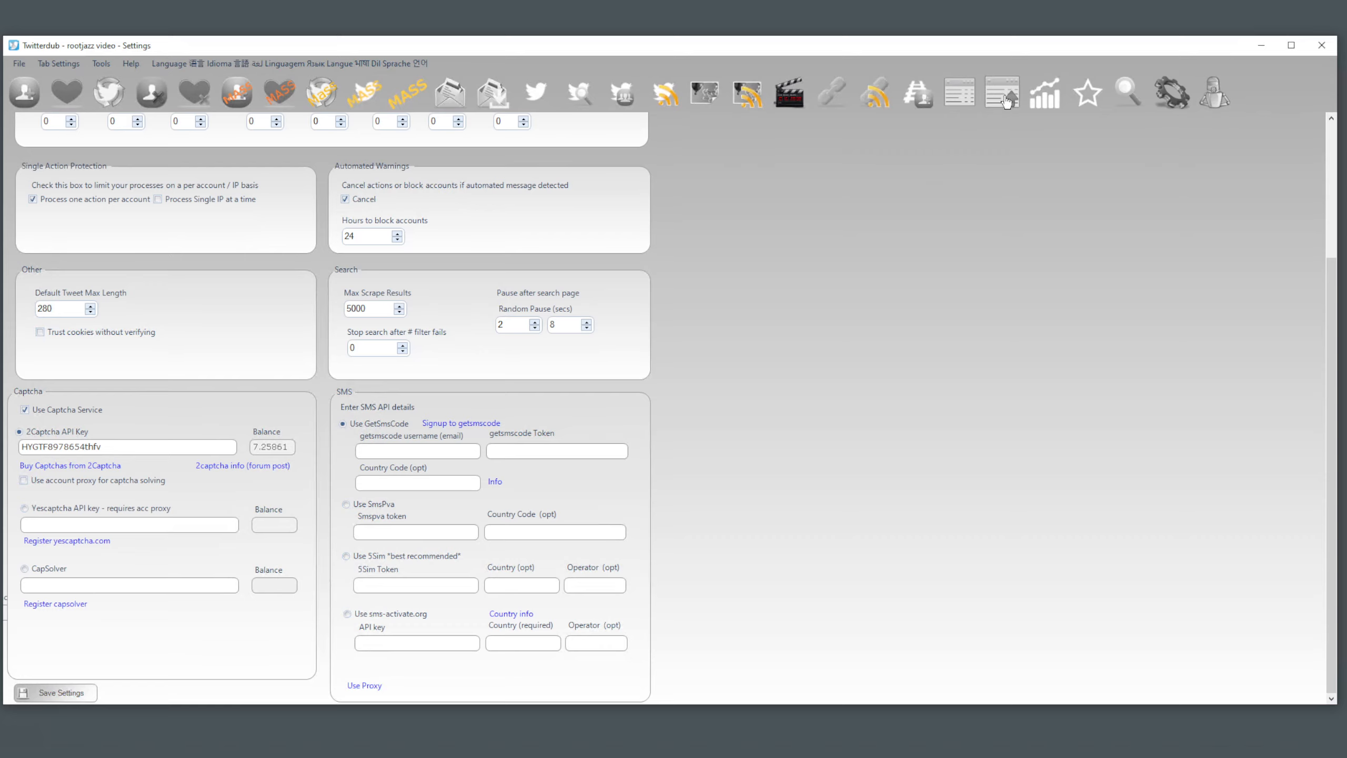
left_click(962, 100)
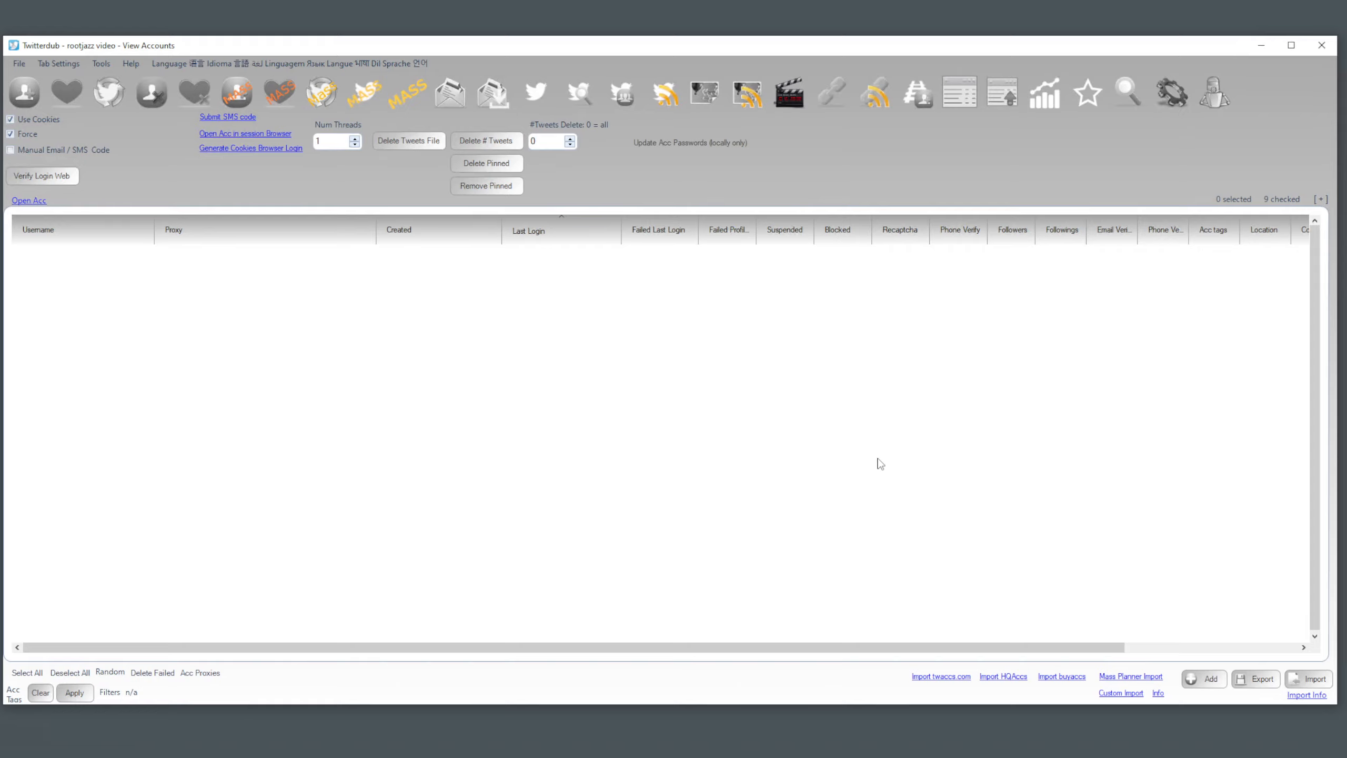
left_click(1311, 683)
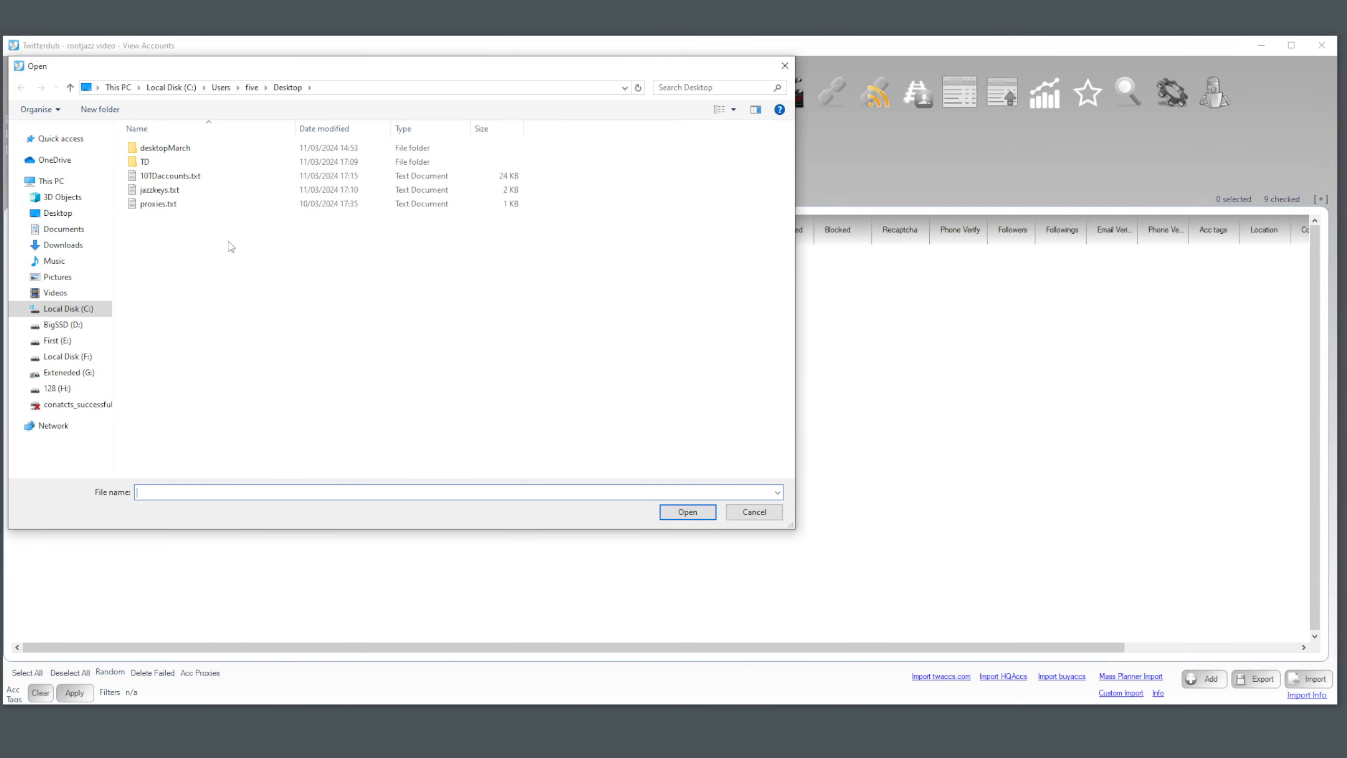
left_click(197, 180)
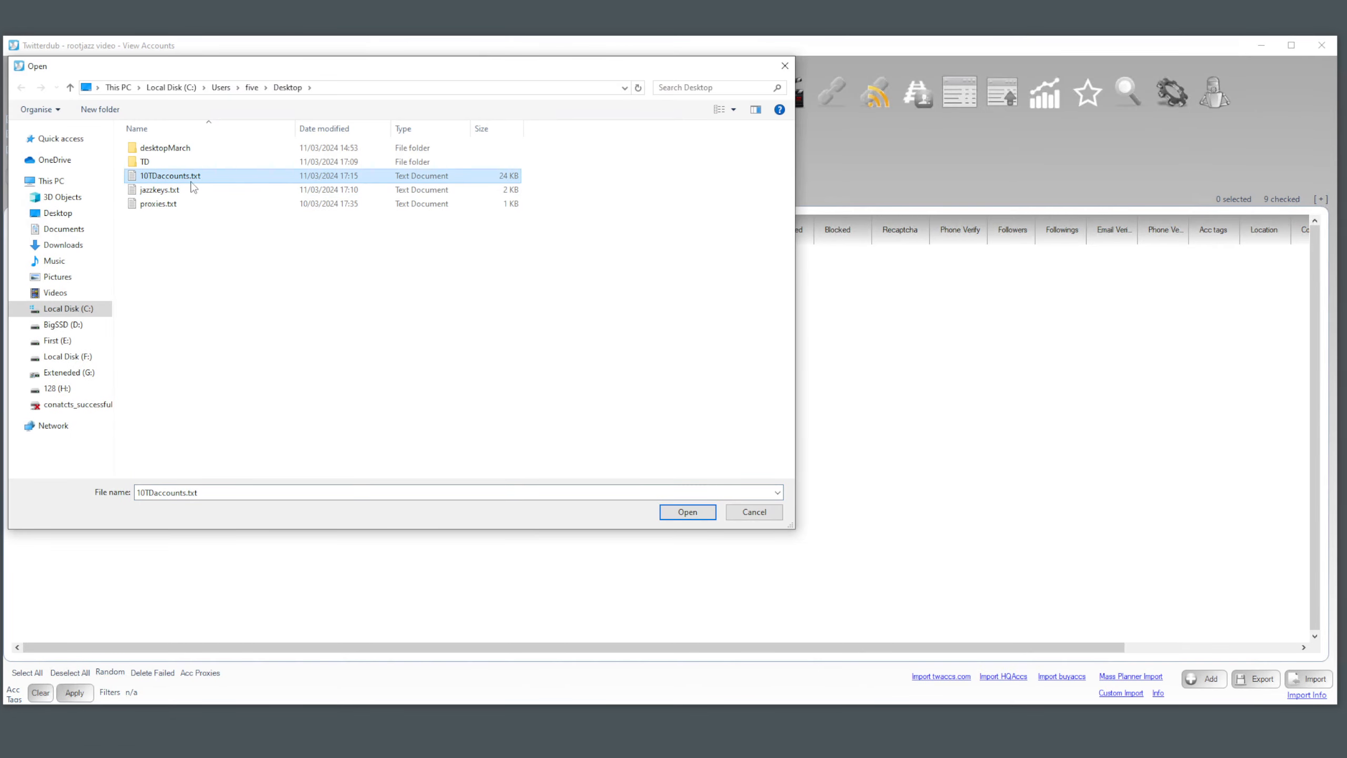
left_click(687, 512)
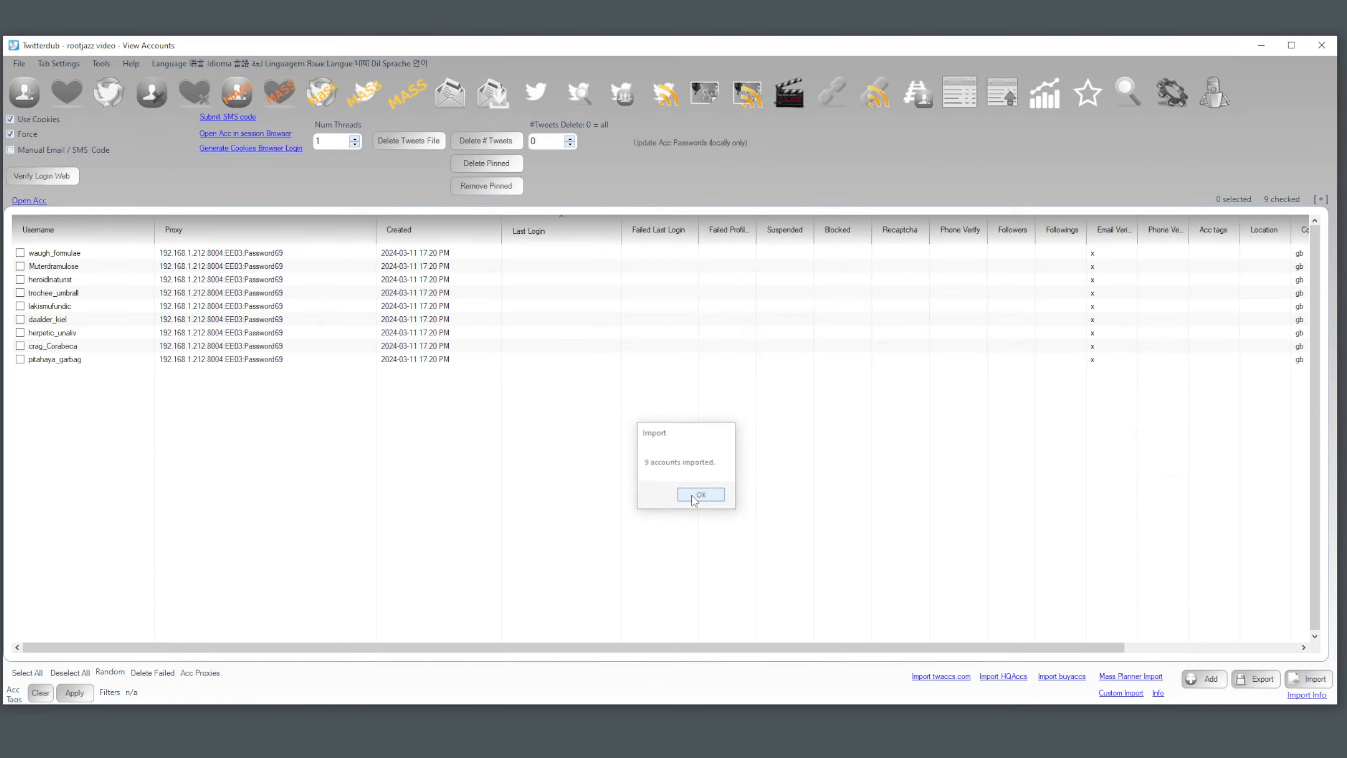
left_click(694, 496)
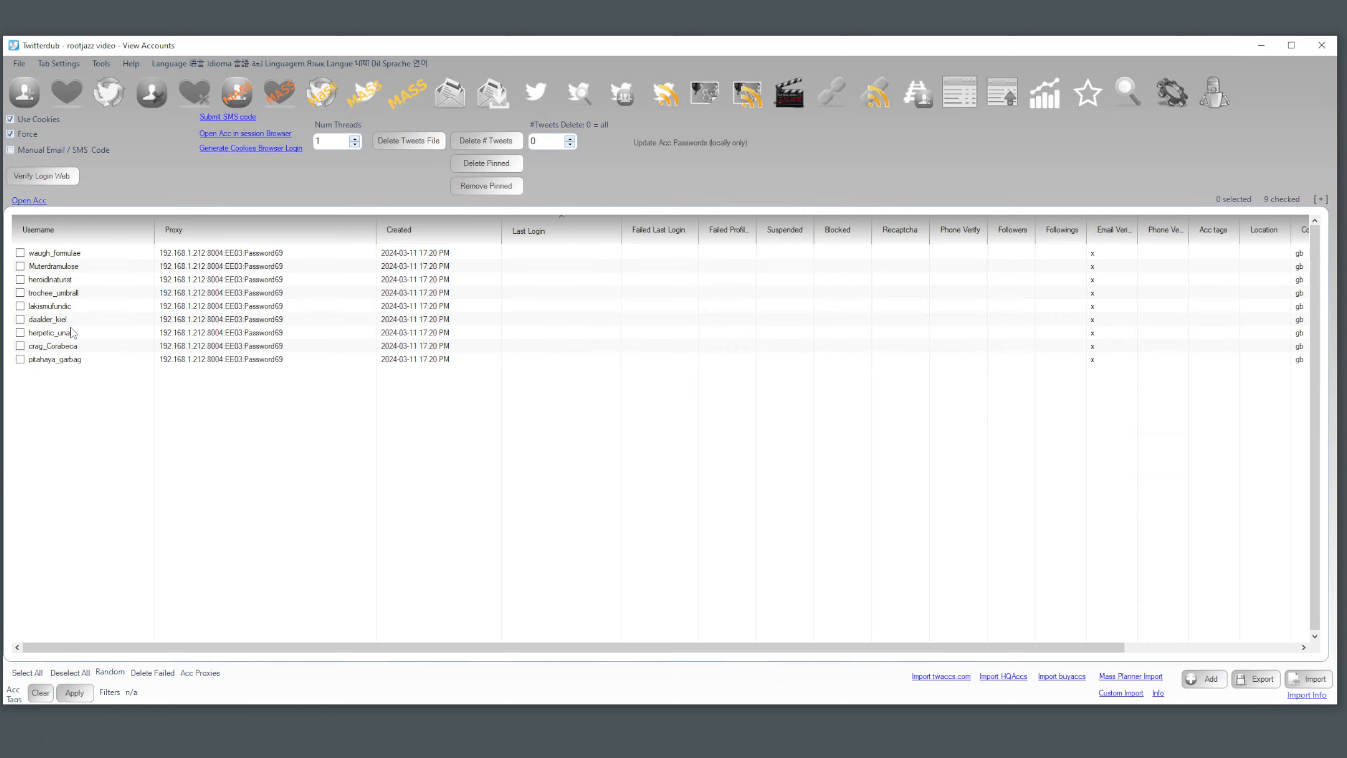
Open the details of the fourth account in the list to review its fields, and close them without saving.
left_click(72, 295)
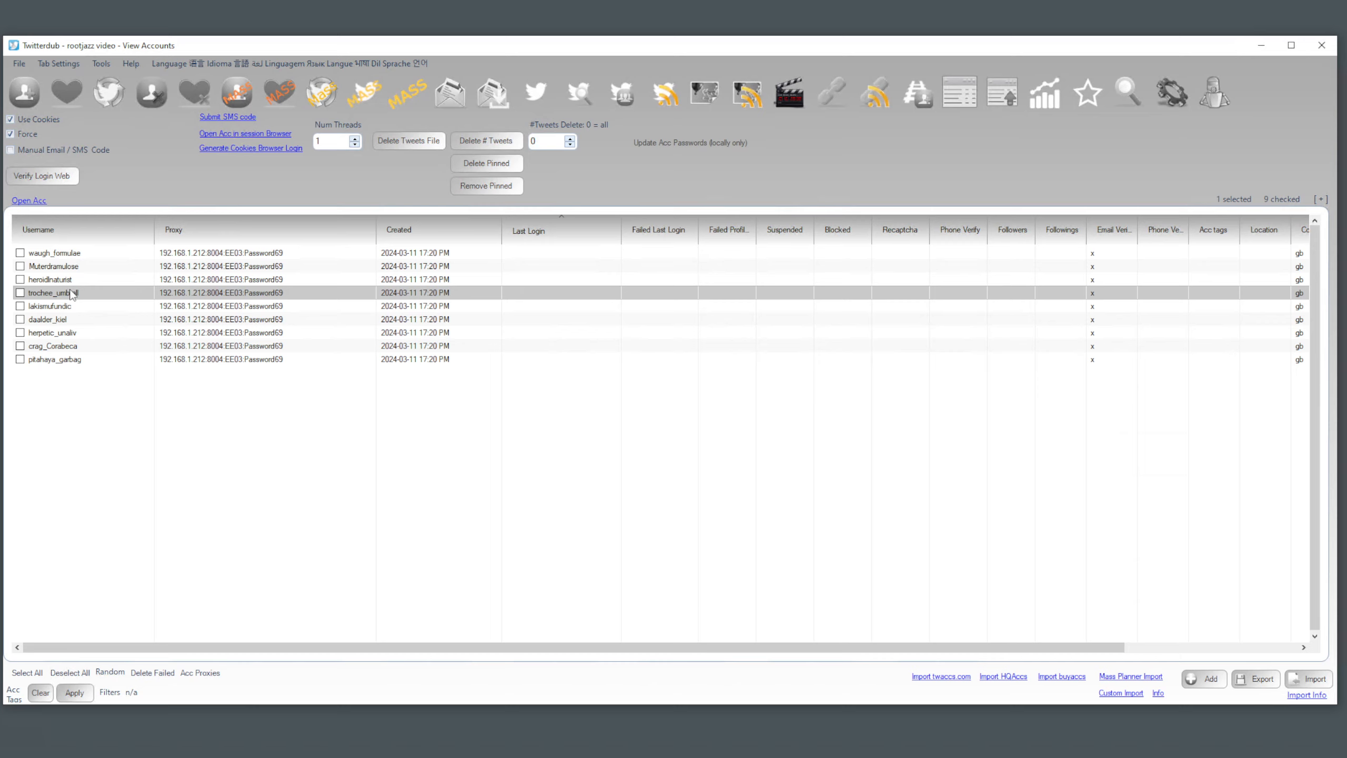
double_click(72, 294)
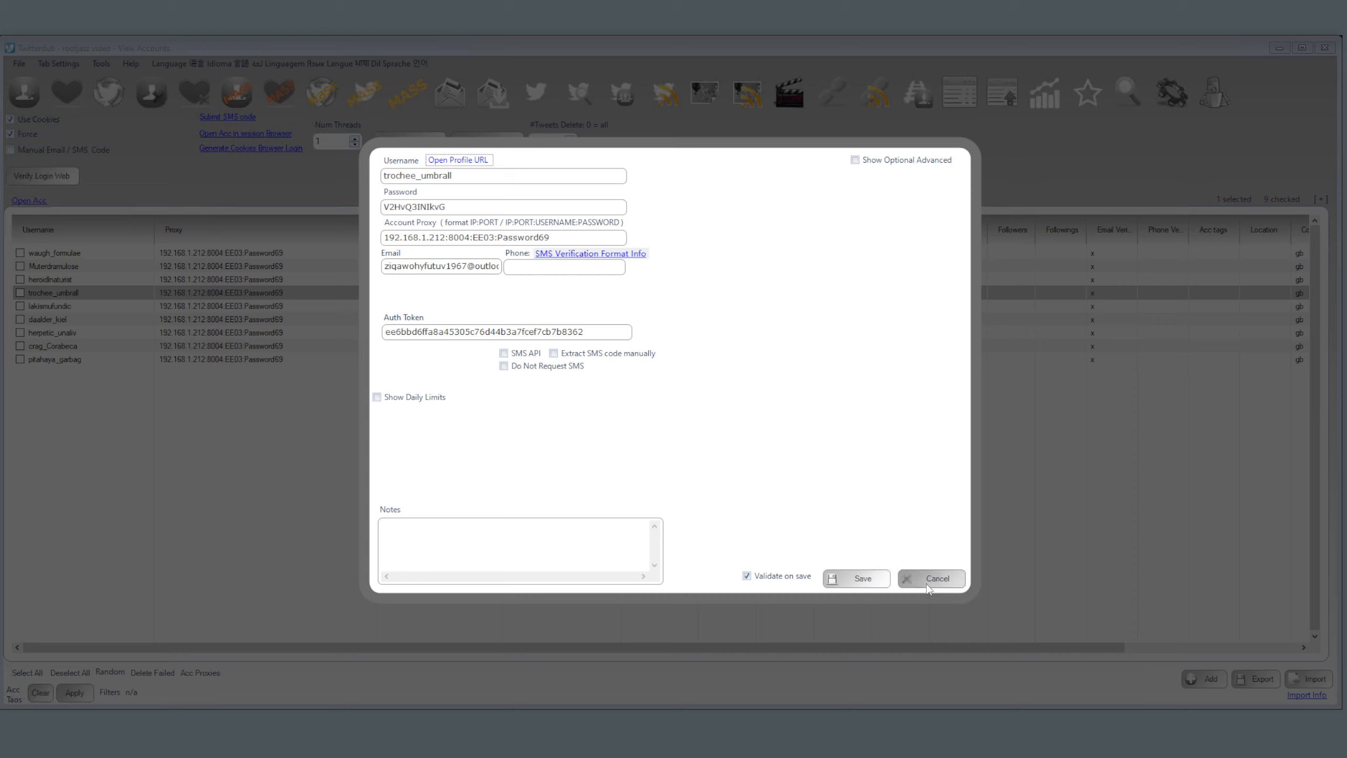
left_click(767, 579)
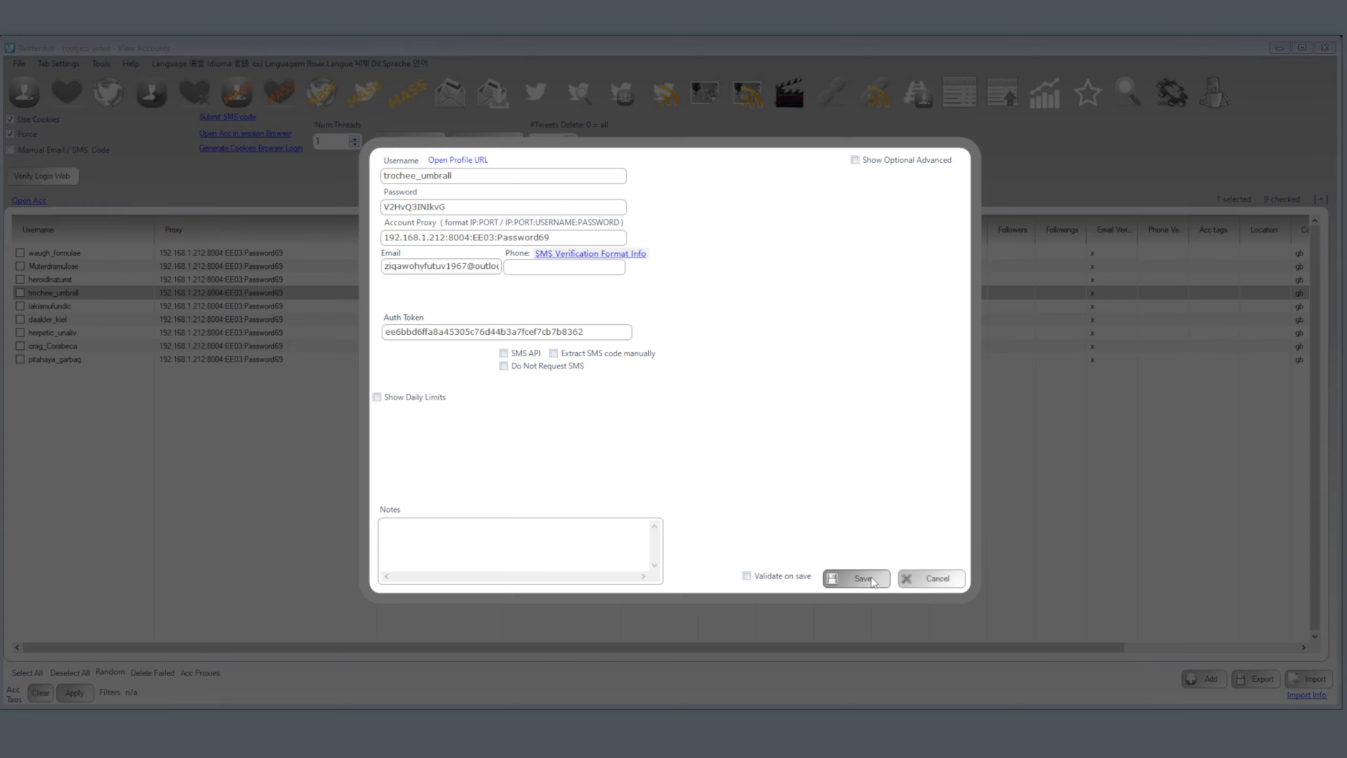
left_click(929, 578)
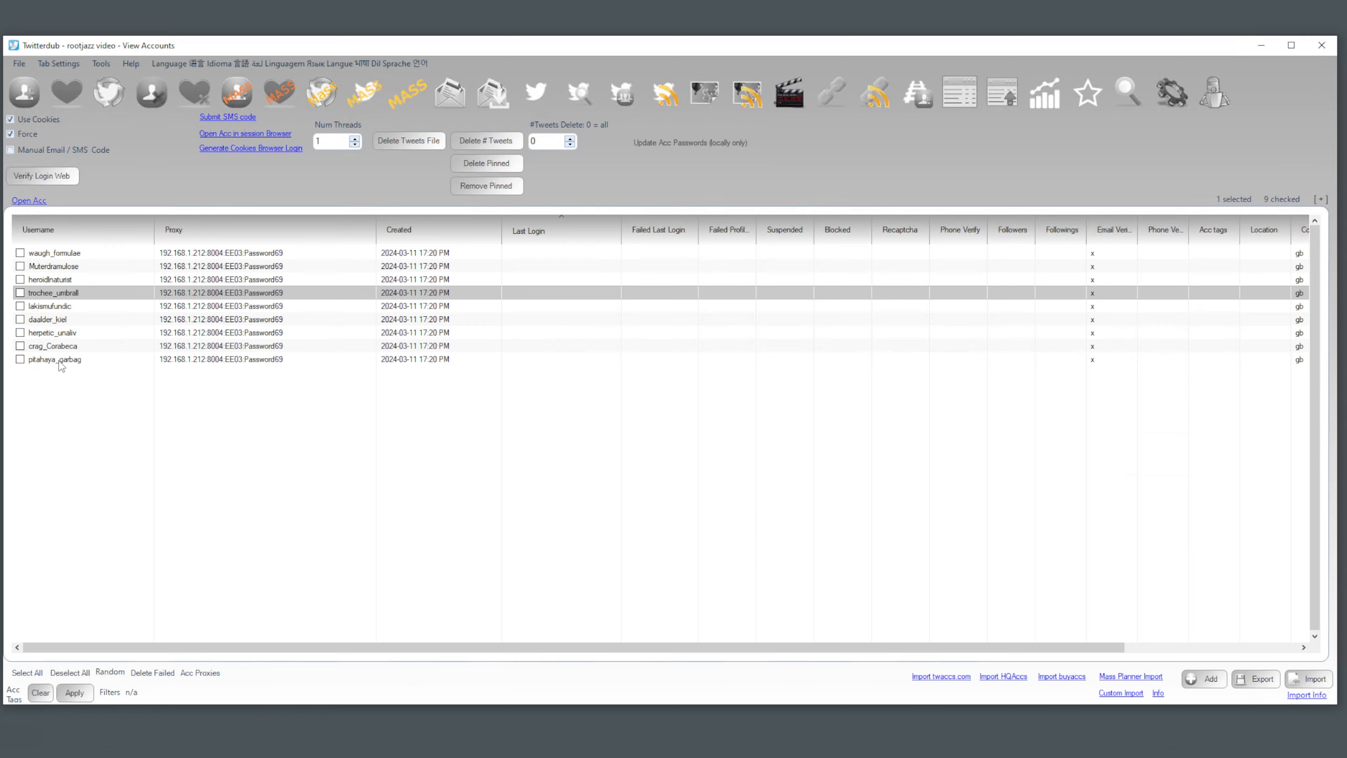
Start processing in the action queue, pause it again and dismiss the pausing notice.
left_click(1216, 96)
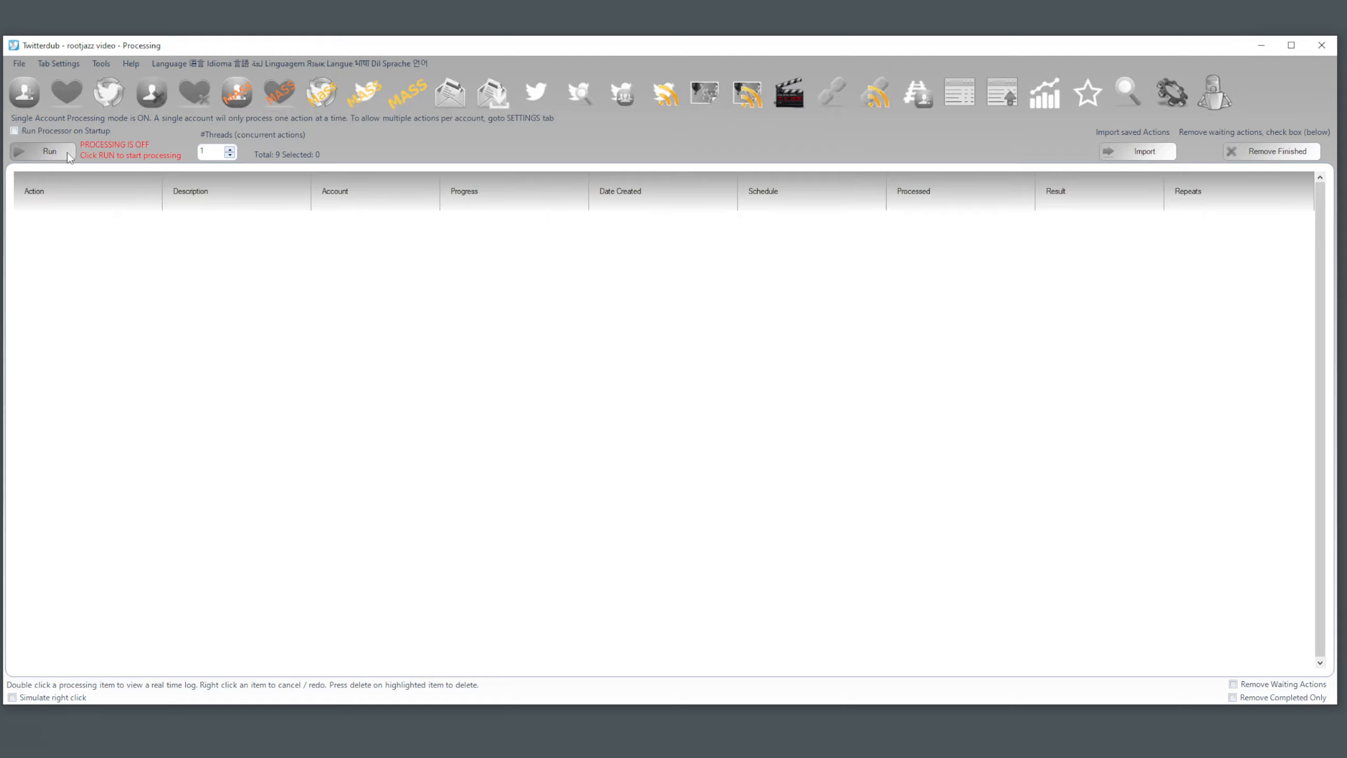
left_click(50, 151)
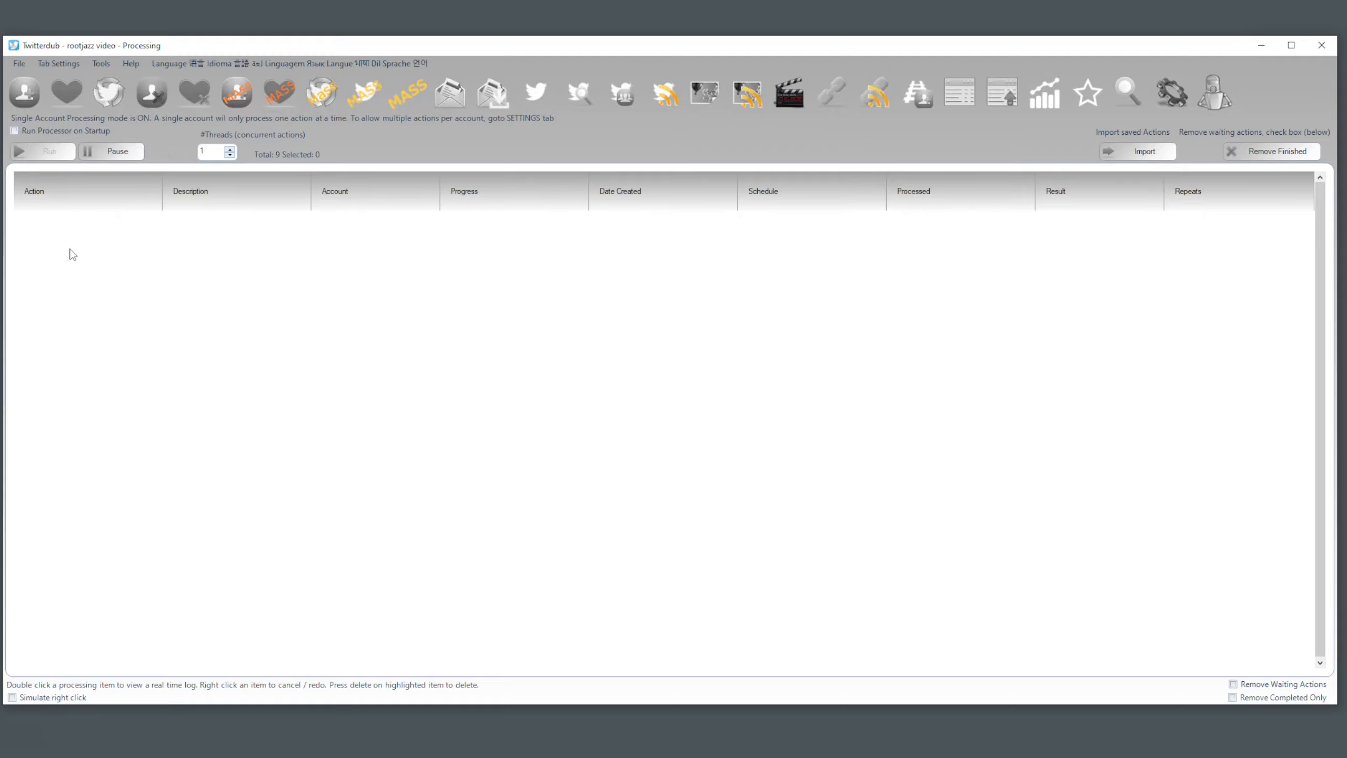
left_click(112, 153)
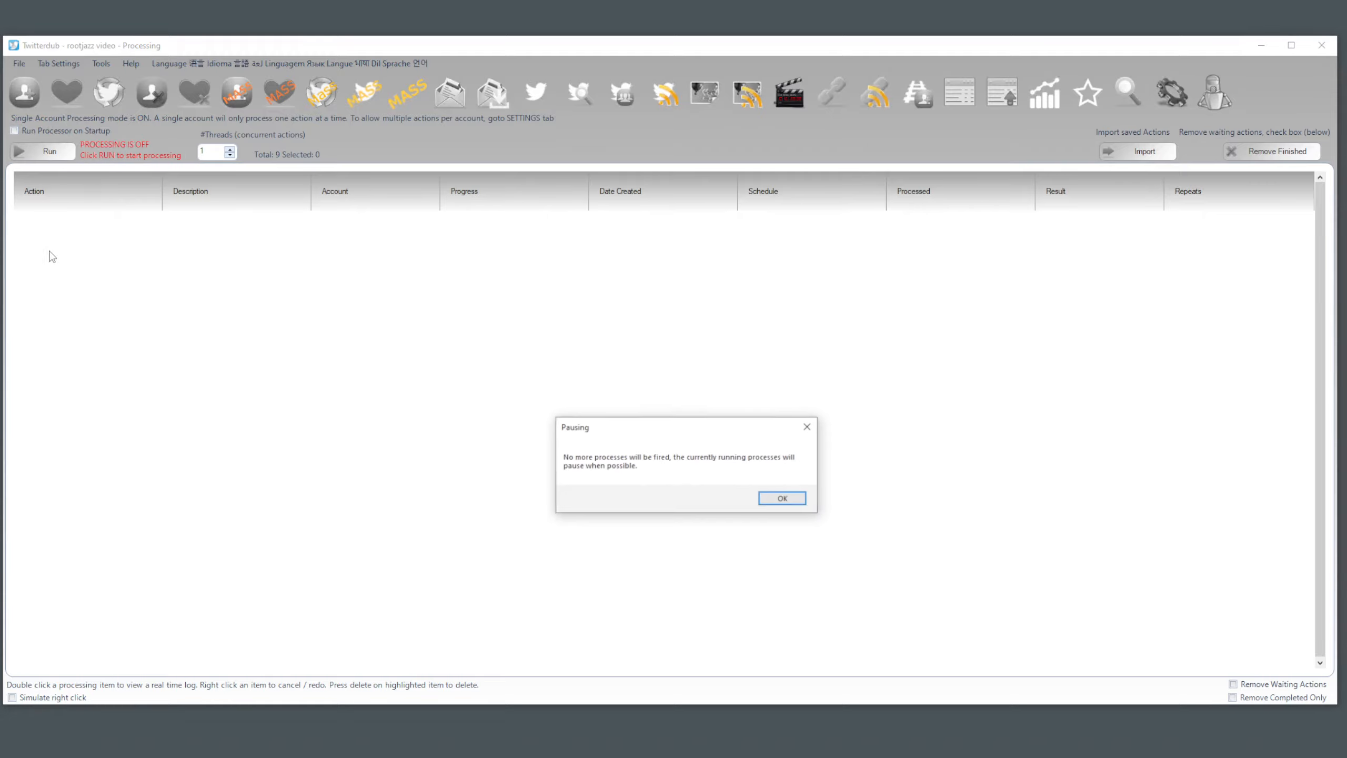
left_click(774, 497)
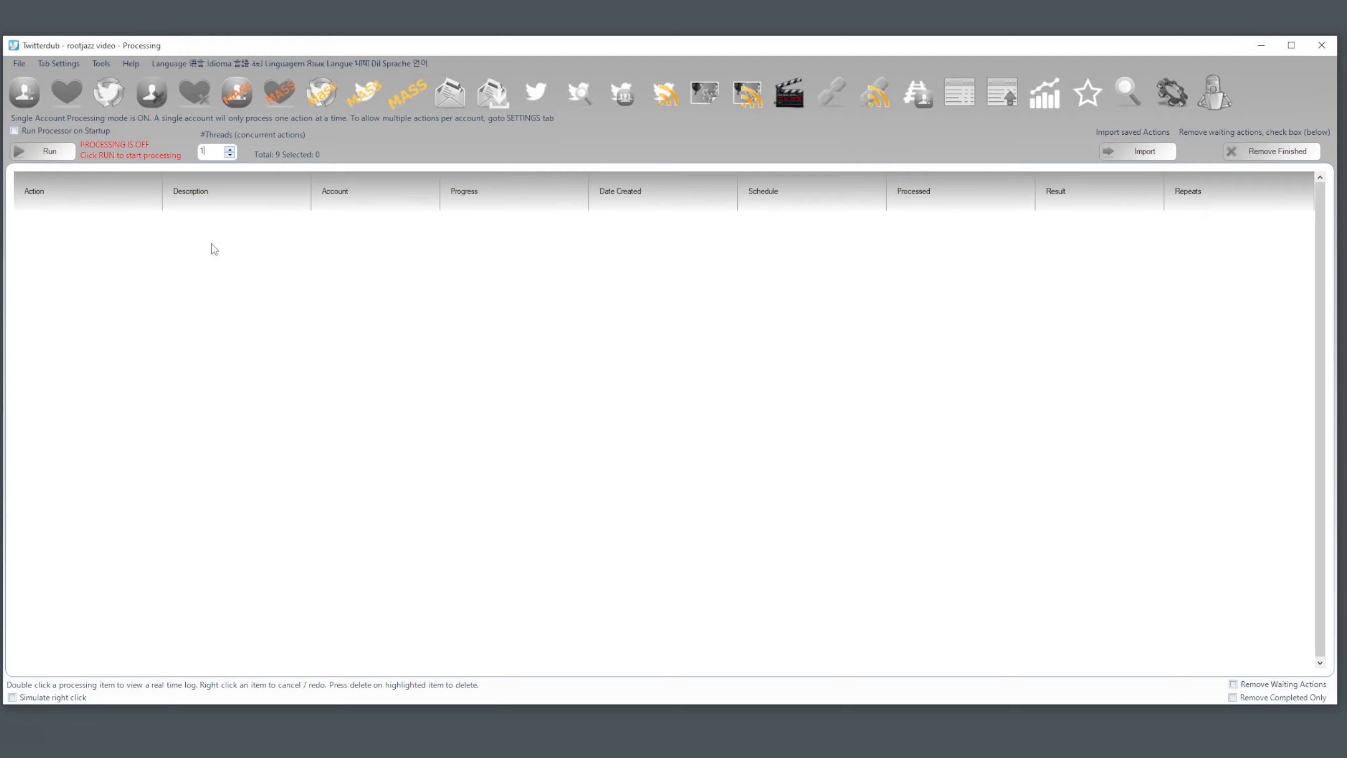
Select all the imported accounts in the account list, from the first row to the last.
left_click(968, 96)
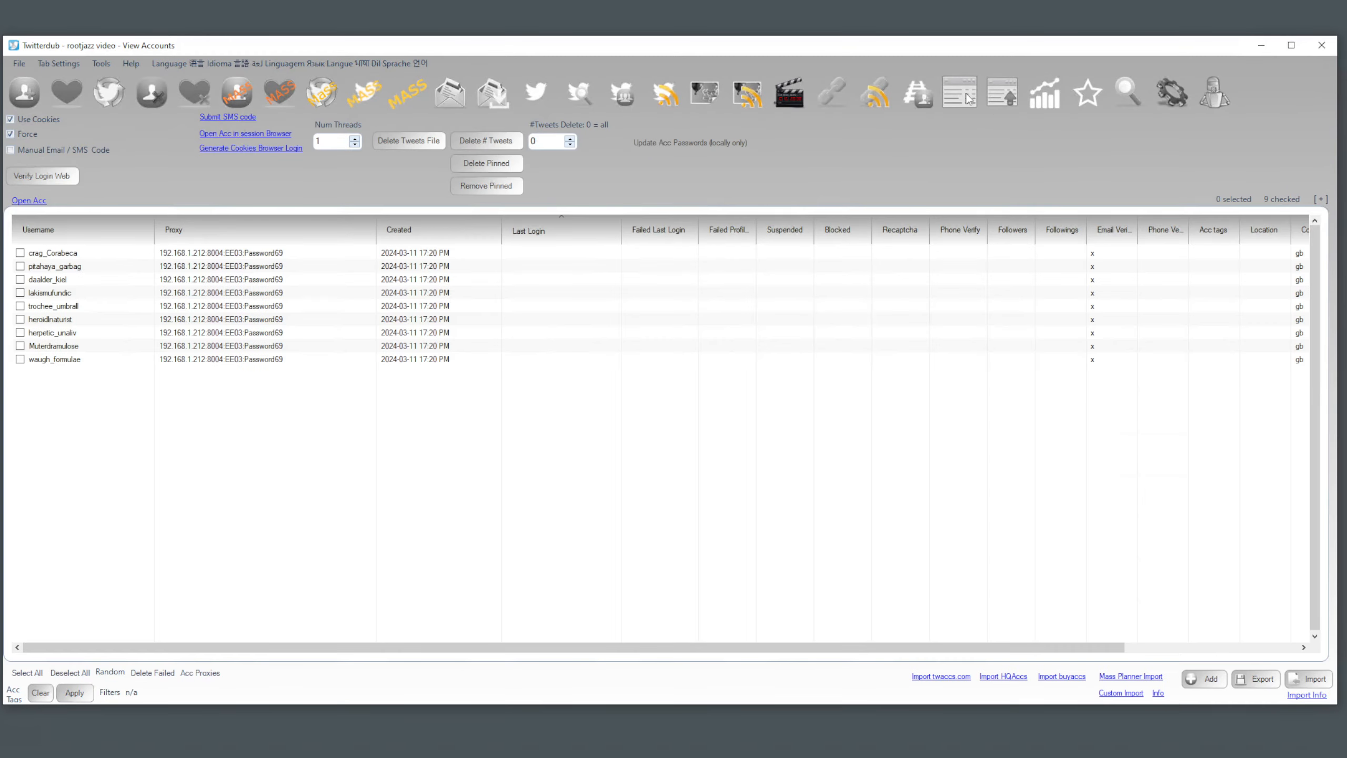
left_click(47, 256)
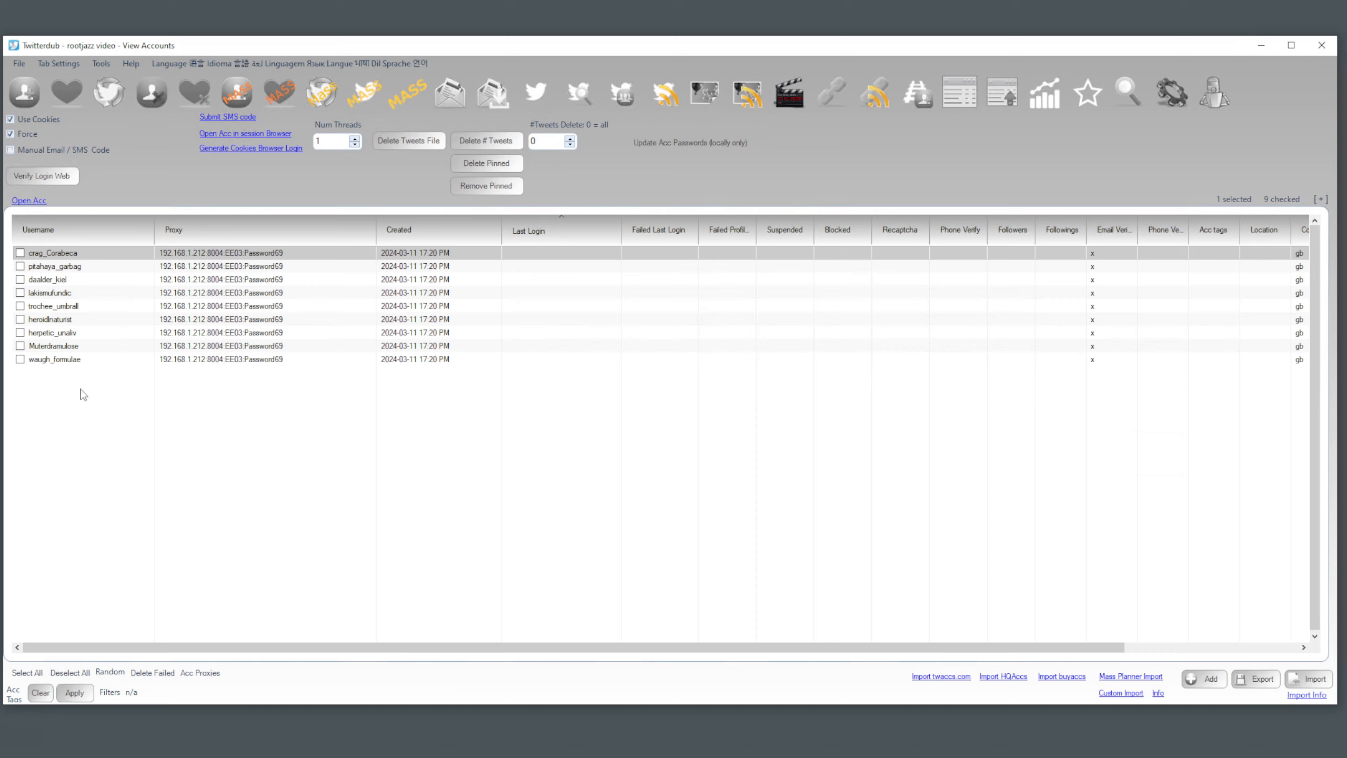
left_click(65, 360, "shift")
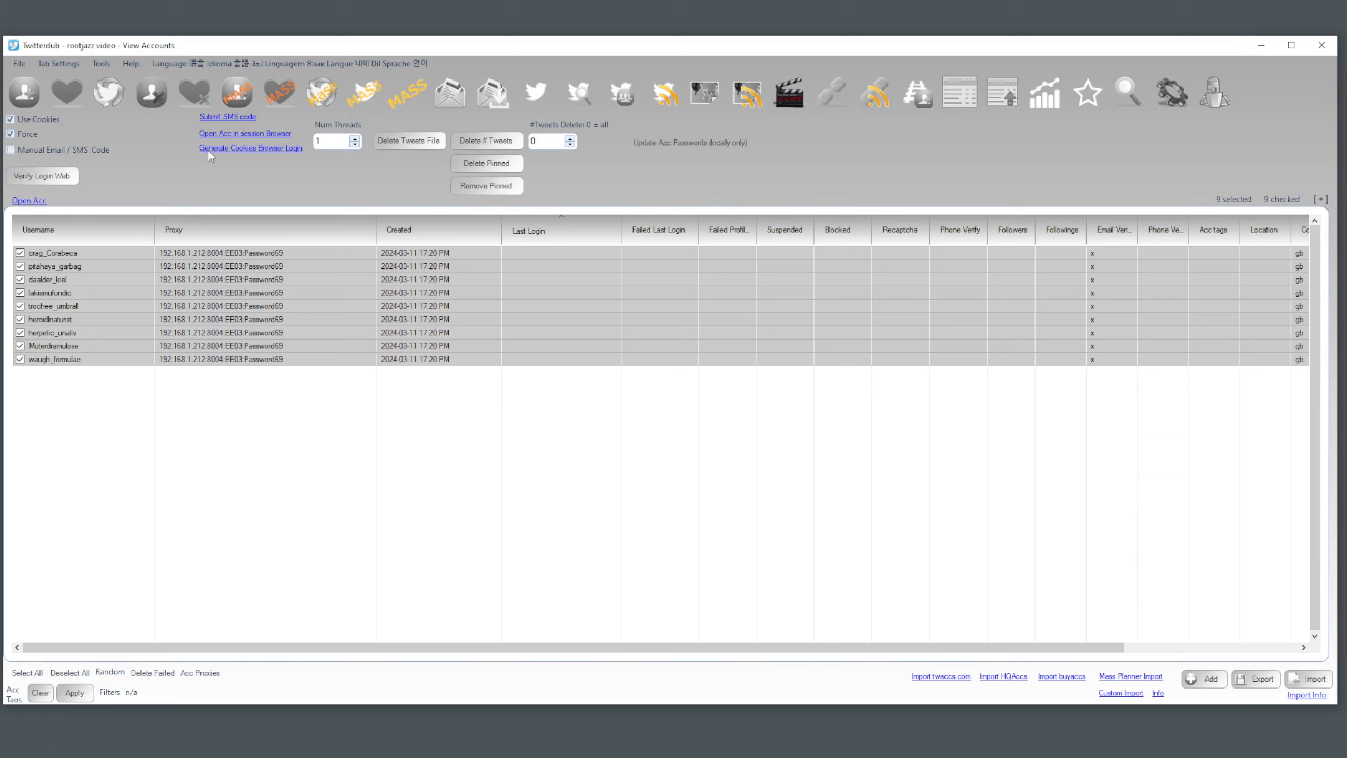
Create a Like process for all checked accounts using a Tweet Search for crypto with Max Actions at 1.
left_click(67, 92)
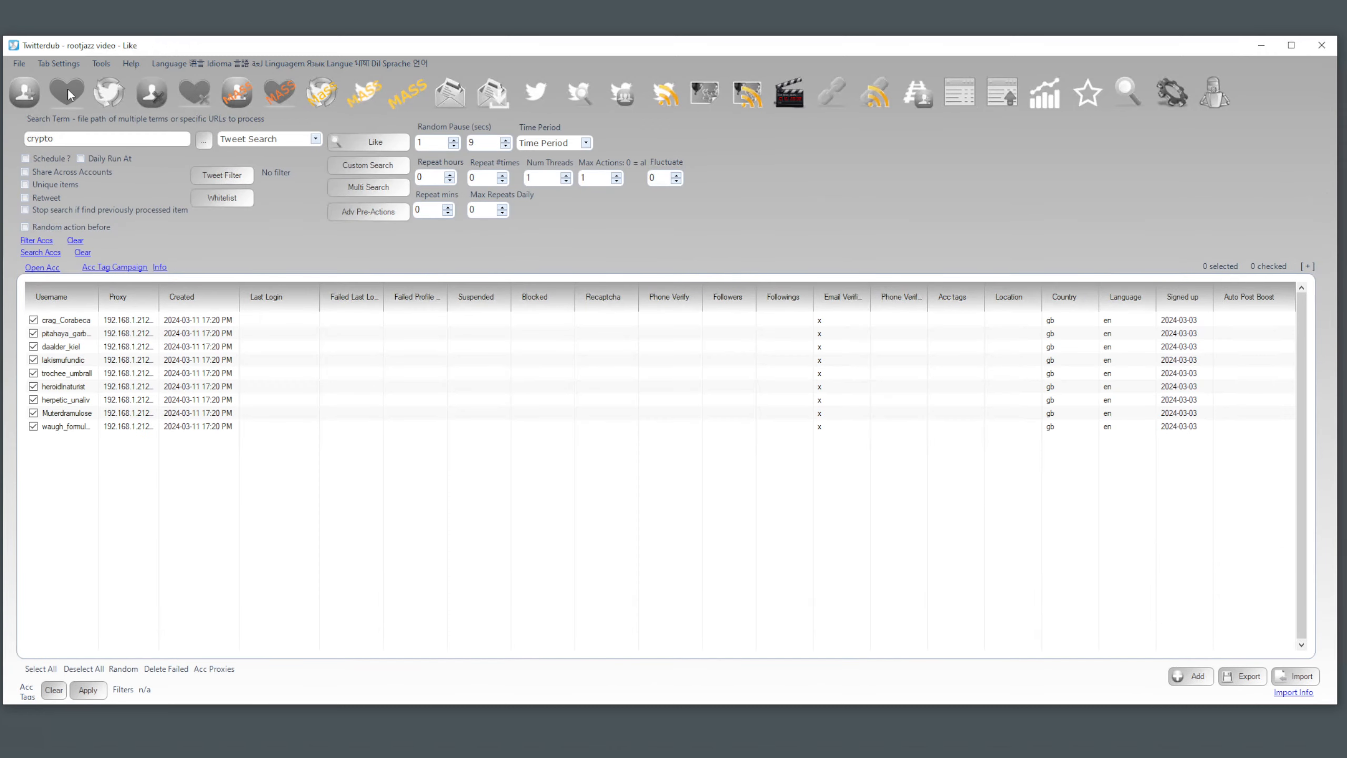
double_click(52, 138)
left_click(57, 139)
left_click(597, 177)
double_click(584, 178)
double_click(424, 177)
left_click(76, 97)
left_click(33, 332)
left_click(32, 333)
left_click(360, 148)
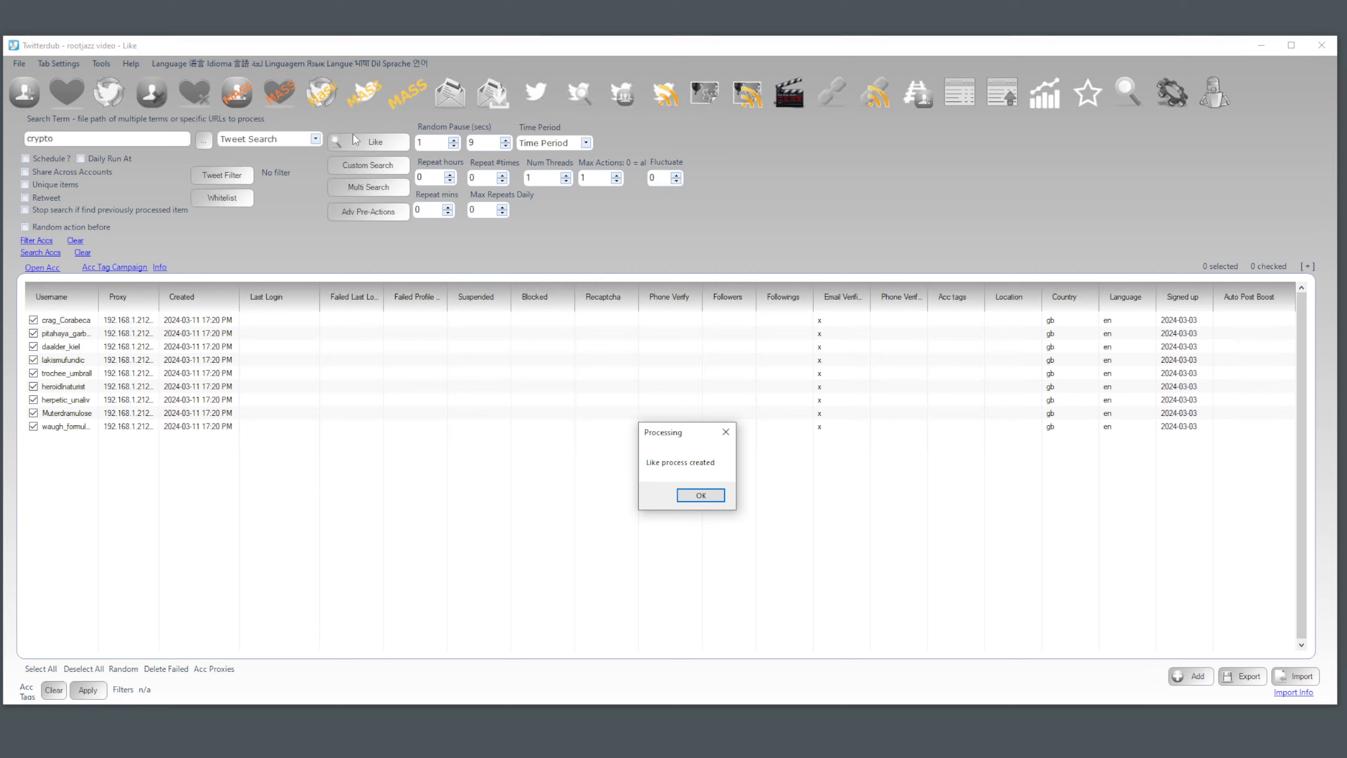
left_click(708, 495)
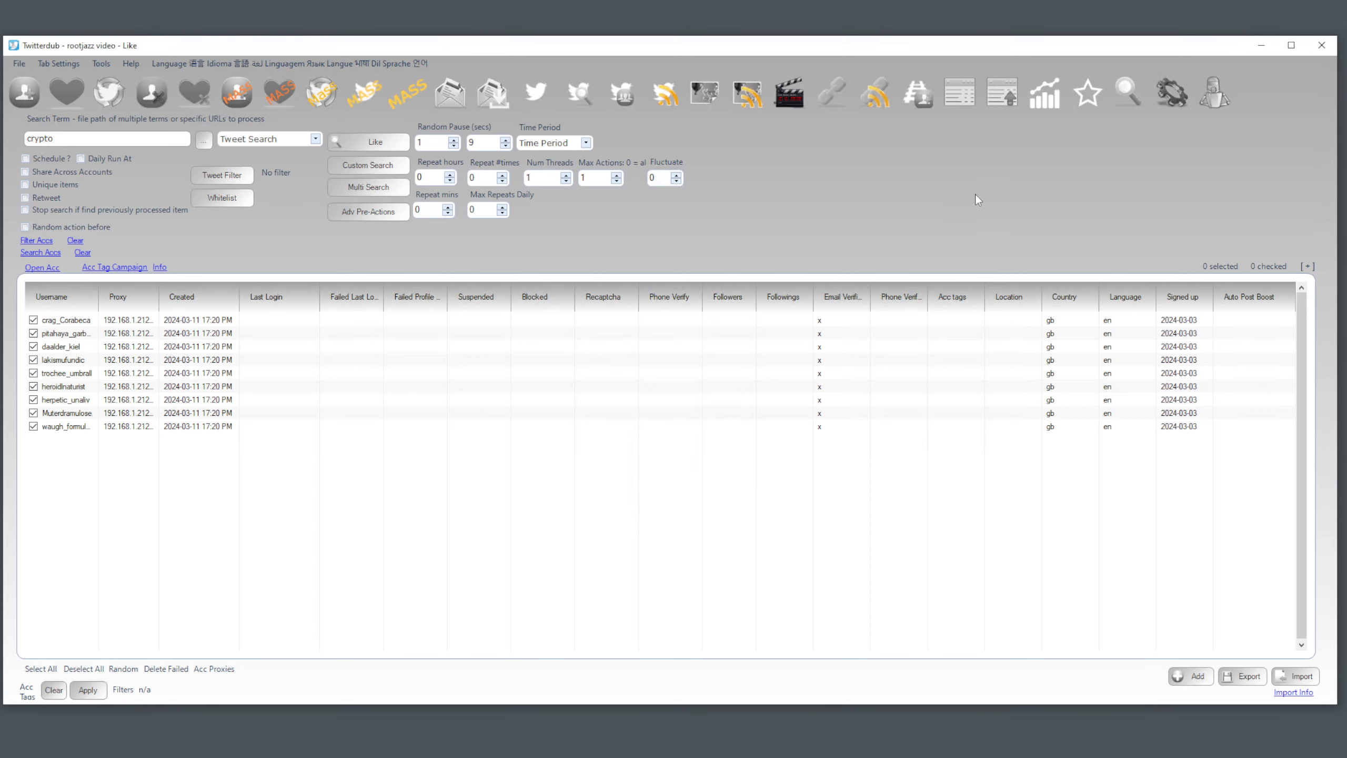
Select all the queued Search Like actions in the processing list and bring up their available action commands.
left_click(1214, 96)
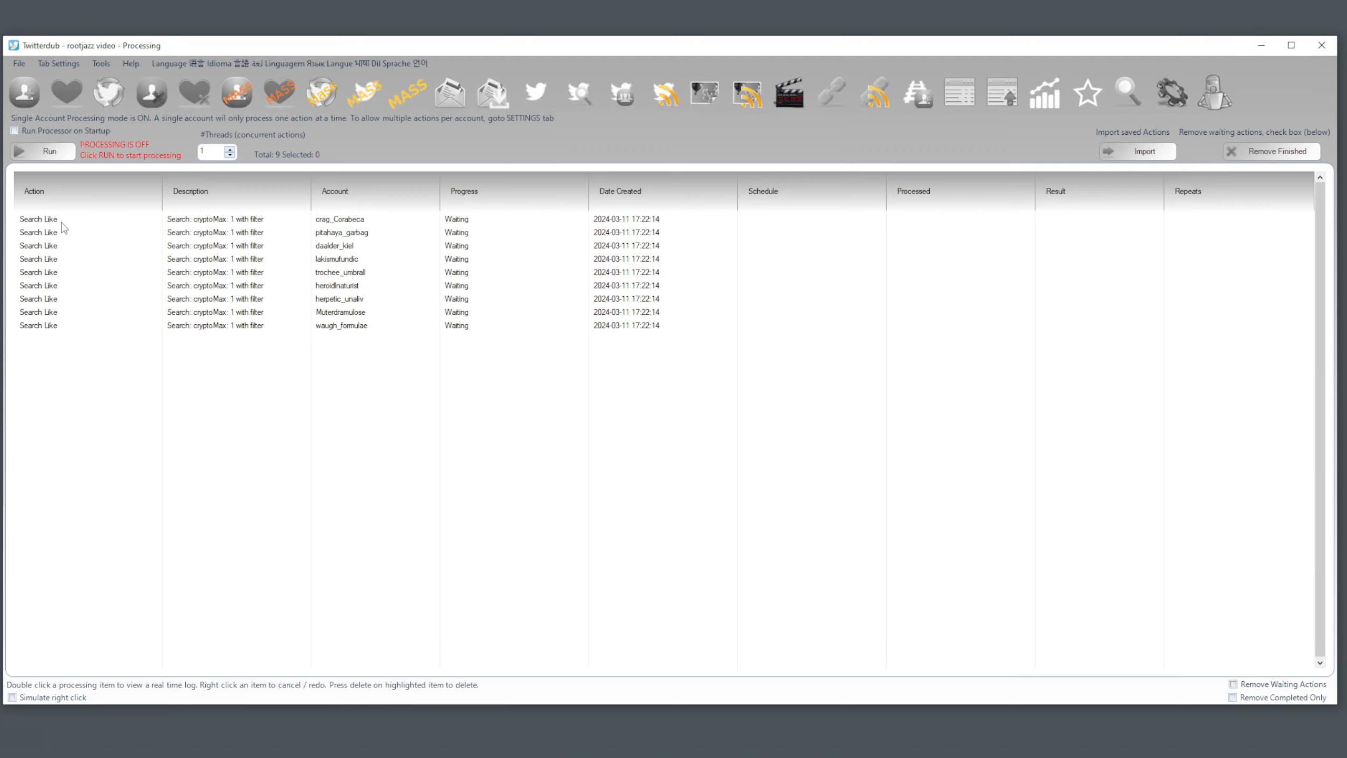
left_click(42, 223)
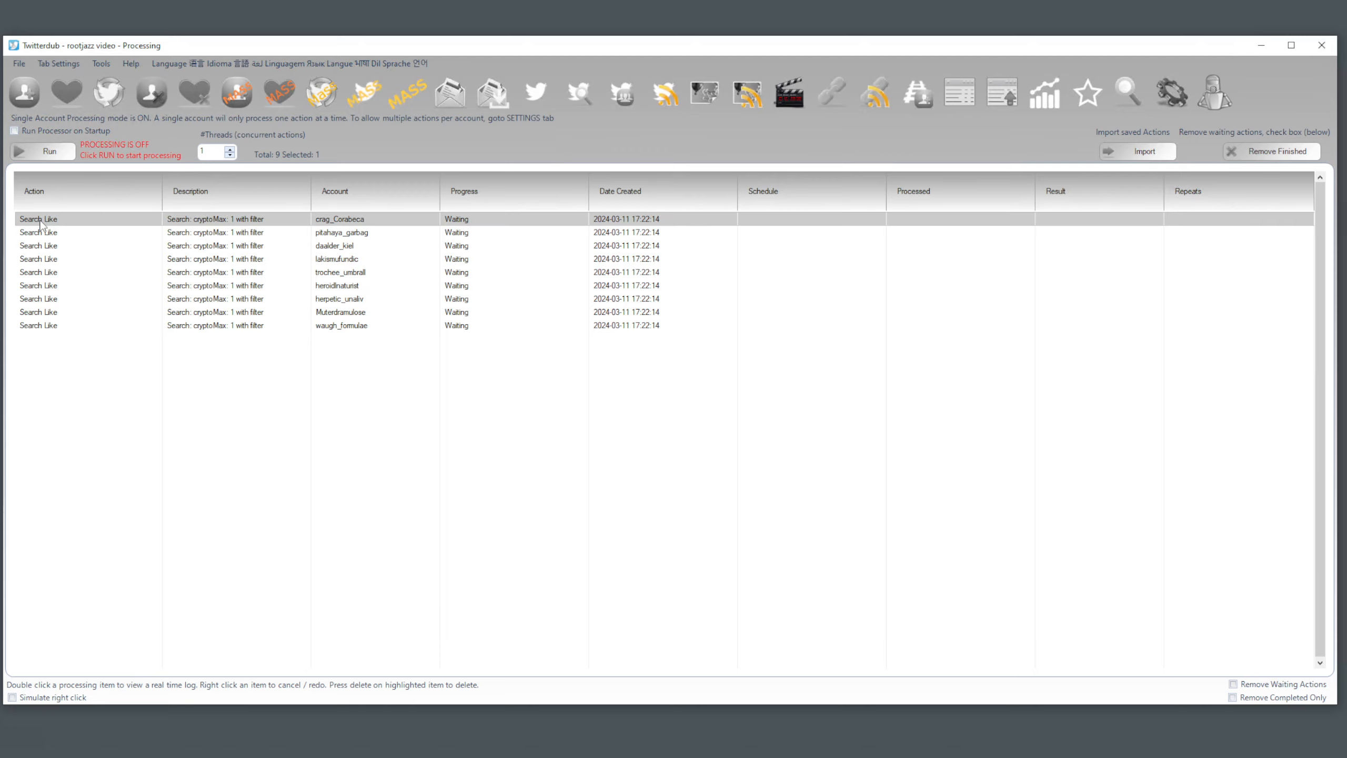
left_click(43, 326, "shift")
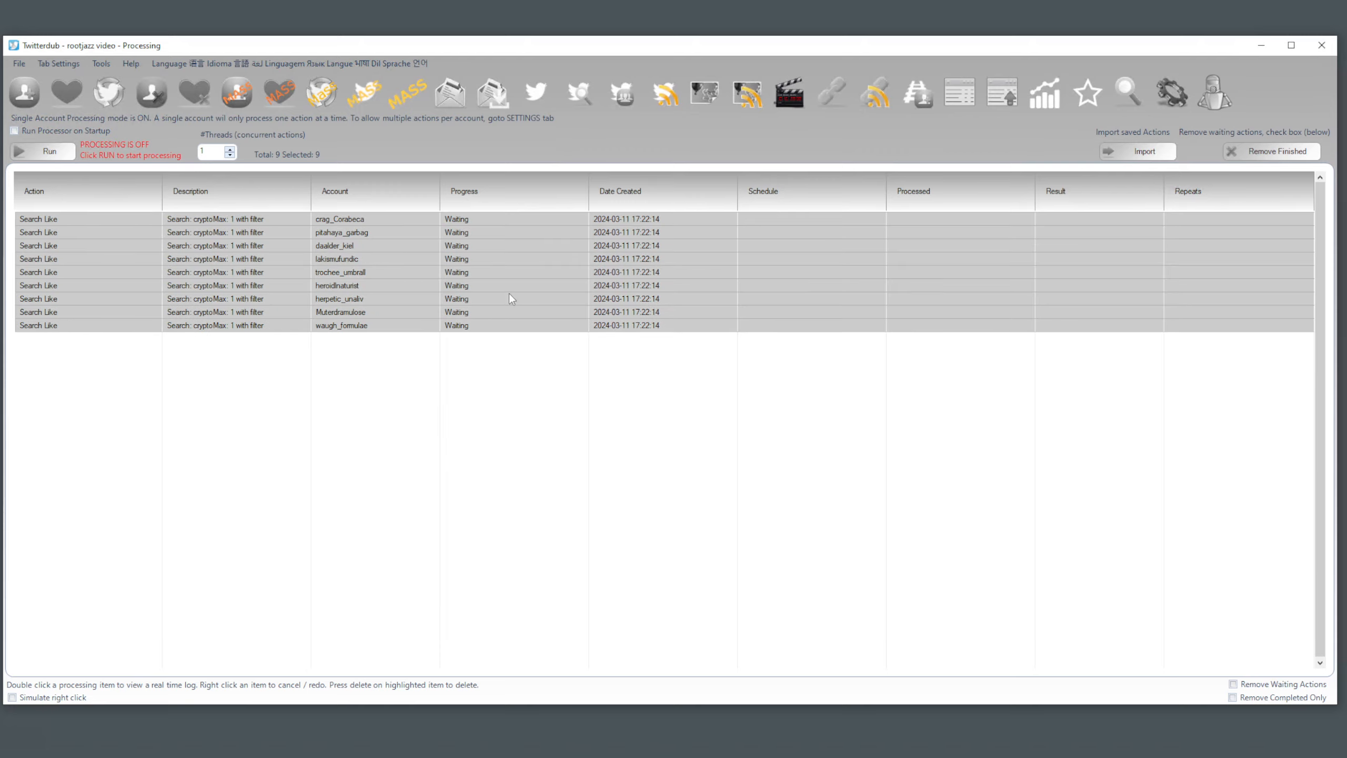
right_click(543, 253)
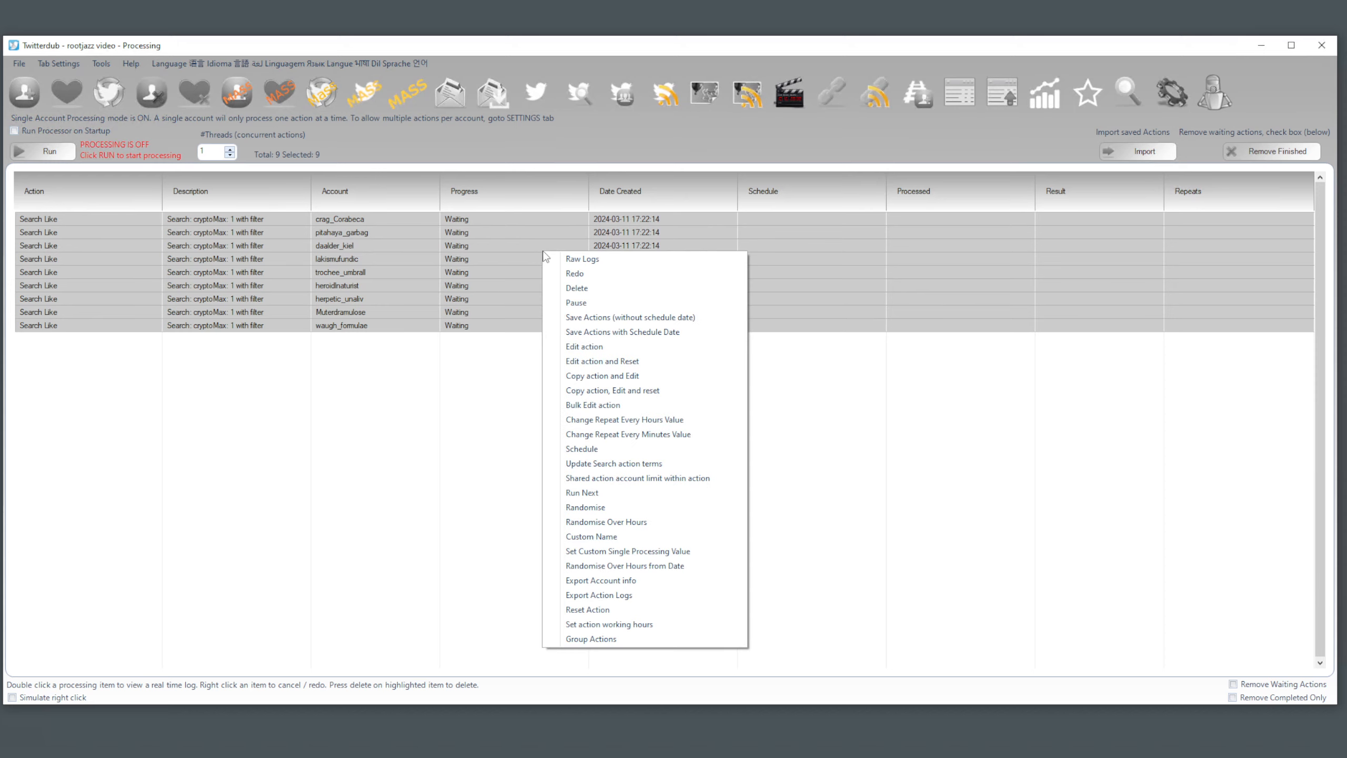